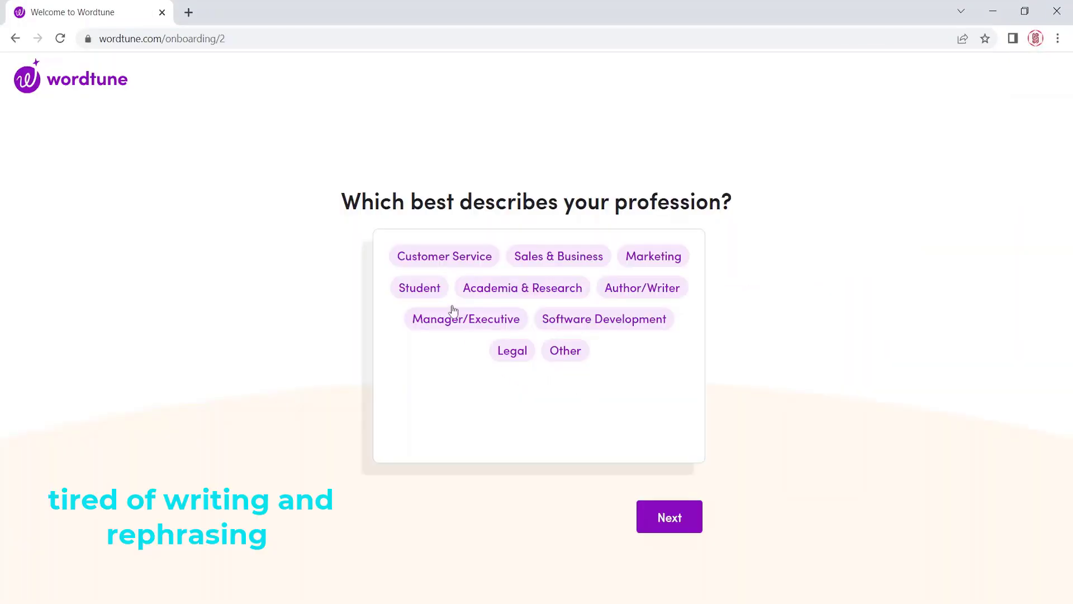
# - Choose Manager/Executive as the profession, switching from Customer Service
pyautogui.click(445, 262)
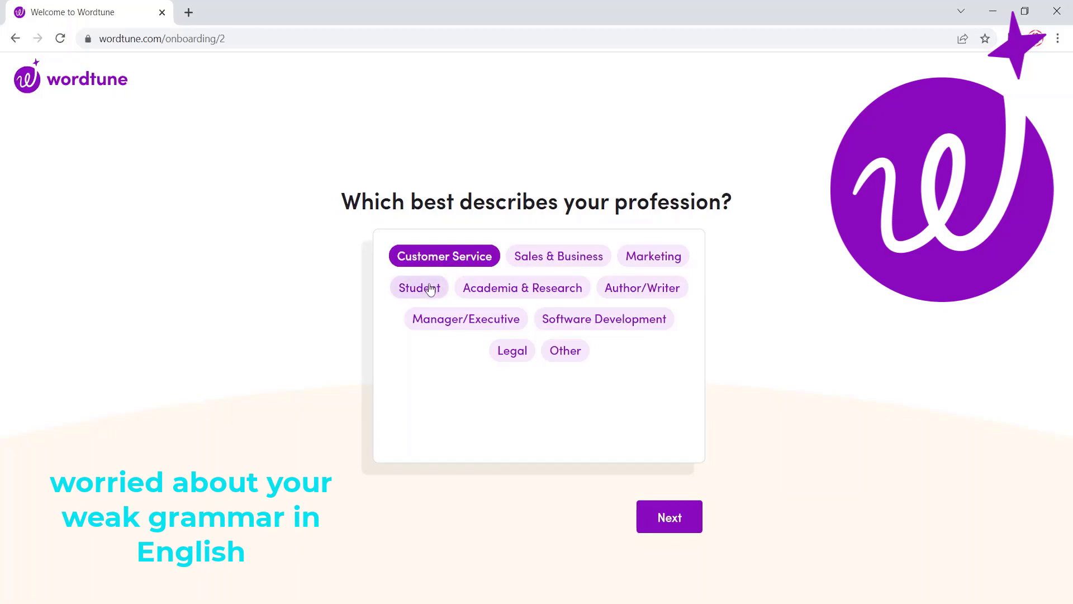
pyautogui.click(448, 332)
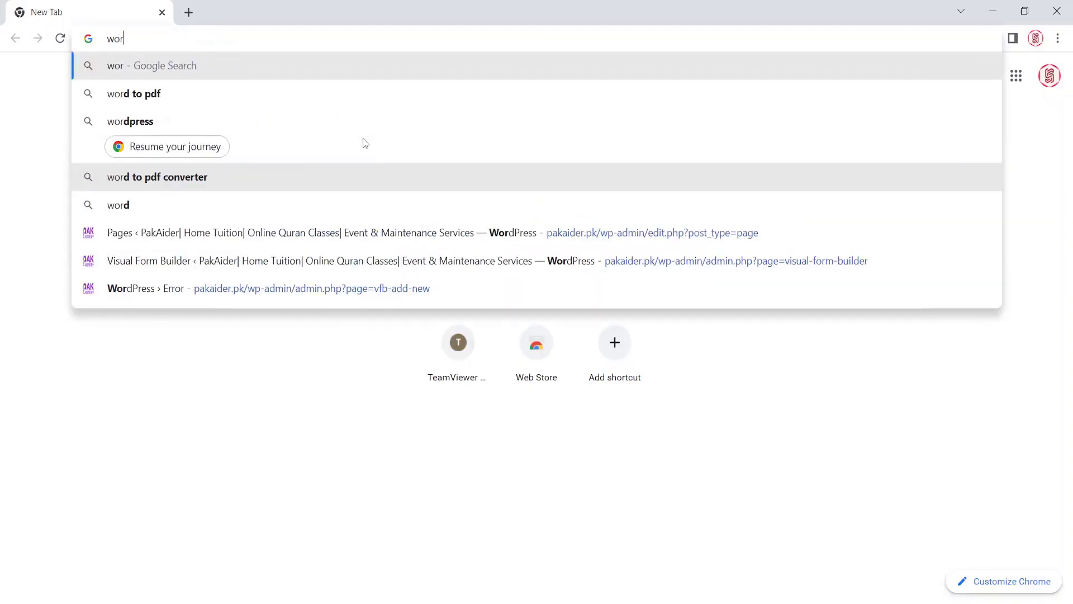
# - Search the web for 'wordtune' from the address bar
pyautogui.write('tune')
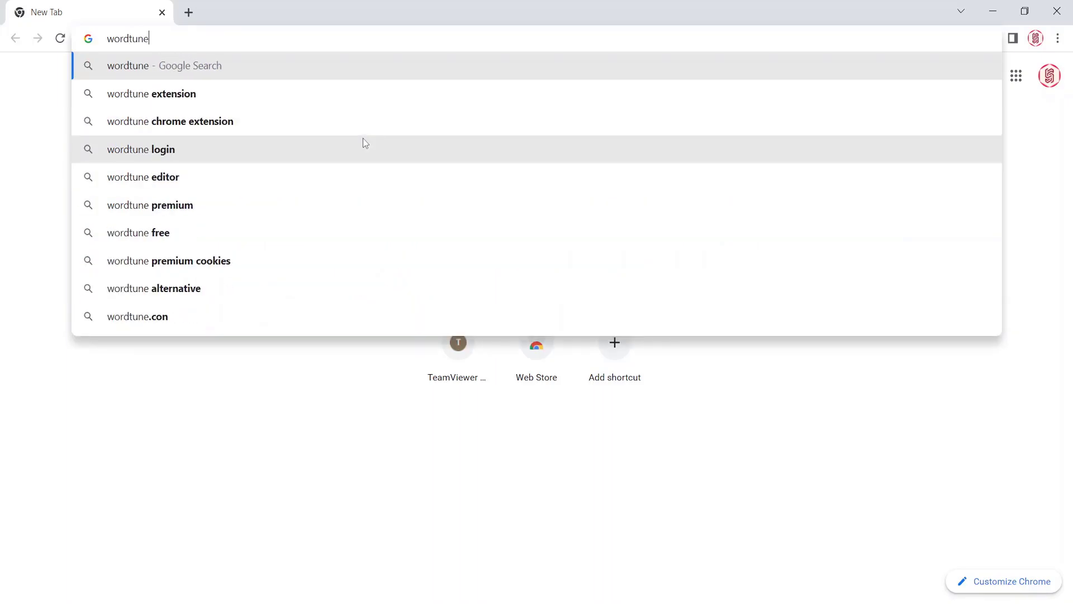
pyautogui.press('Return')
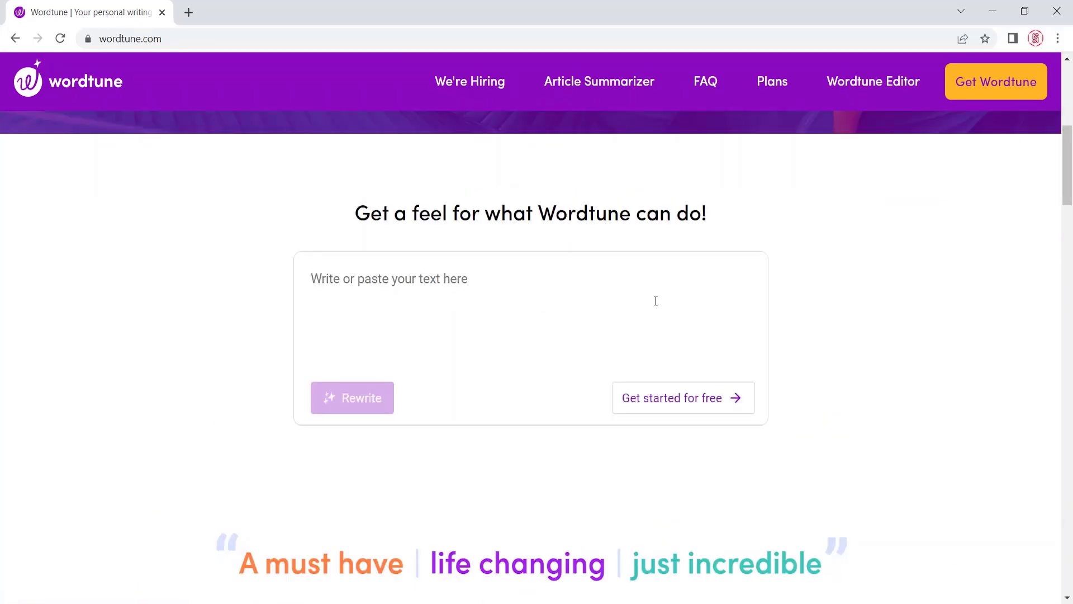
# - Enter 'I want to hire you.' in the demo box and begin the free sign-up
pyautogui.write('I')
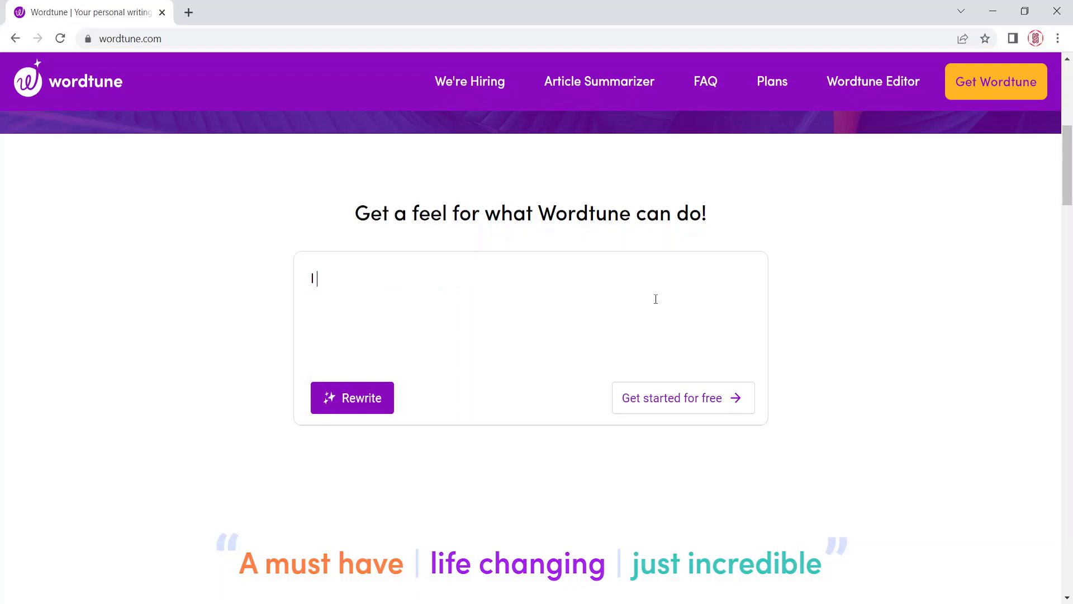
pyautogui.write(' want to hire you')
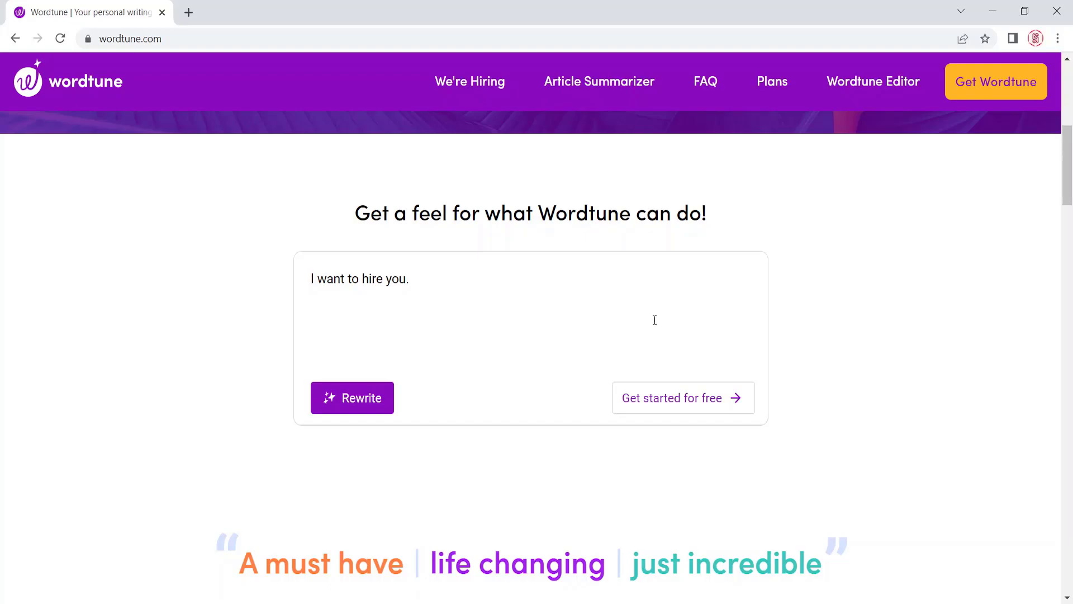
pyautogui.write('.')
pyautogui.click(655, 401)
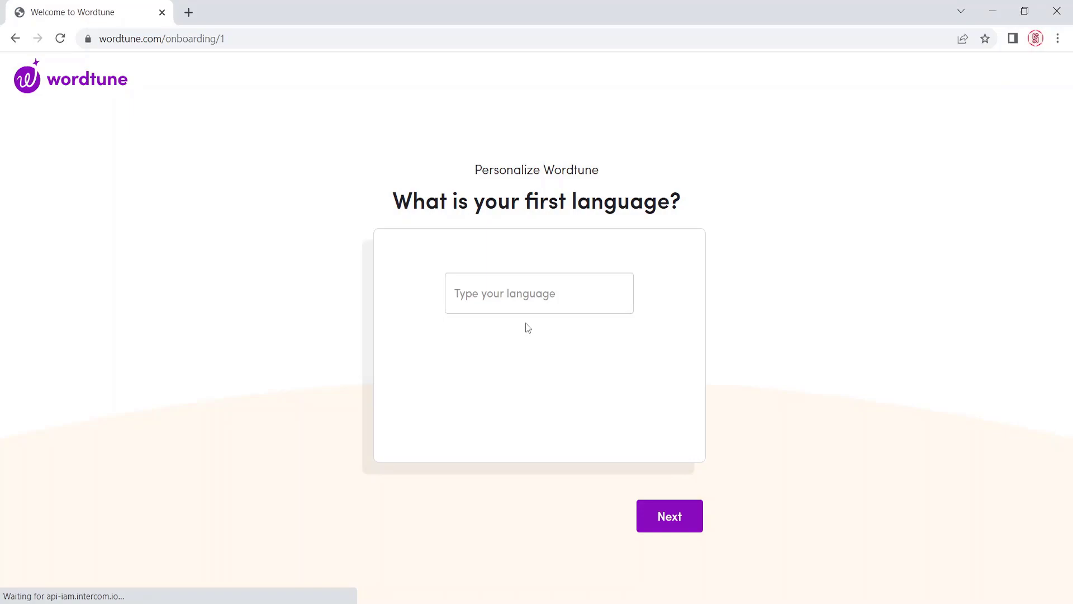
# - Set English as the first language and submit it
pyautogui.click(547, 293)
pyautogui.click(547, 293)
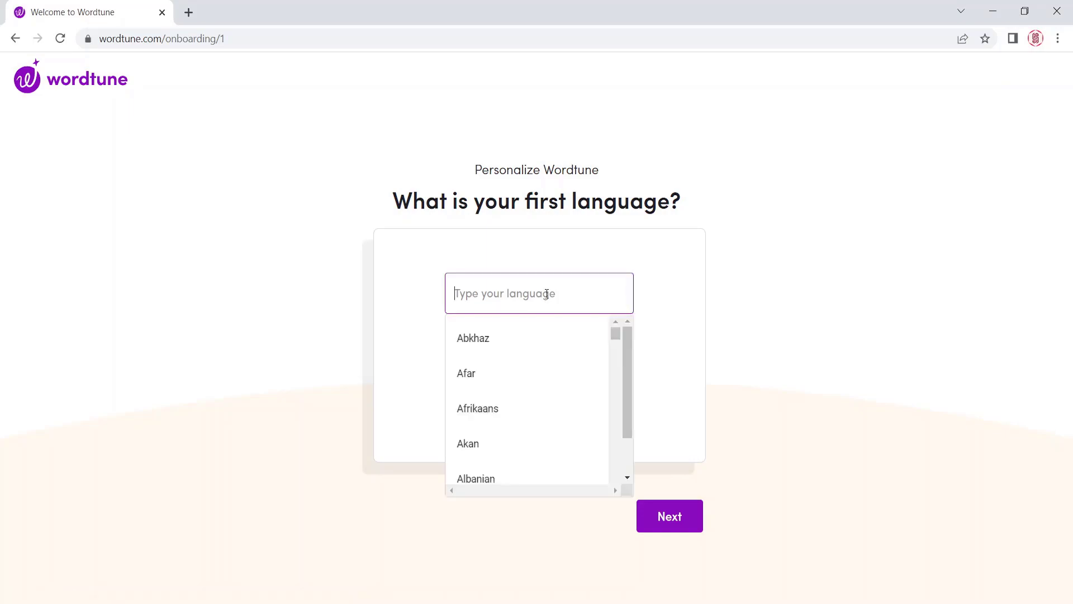
pyautogui.write('engli')
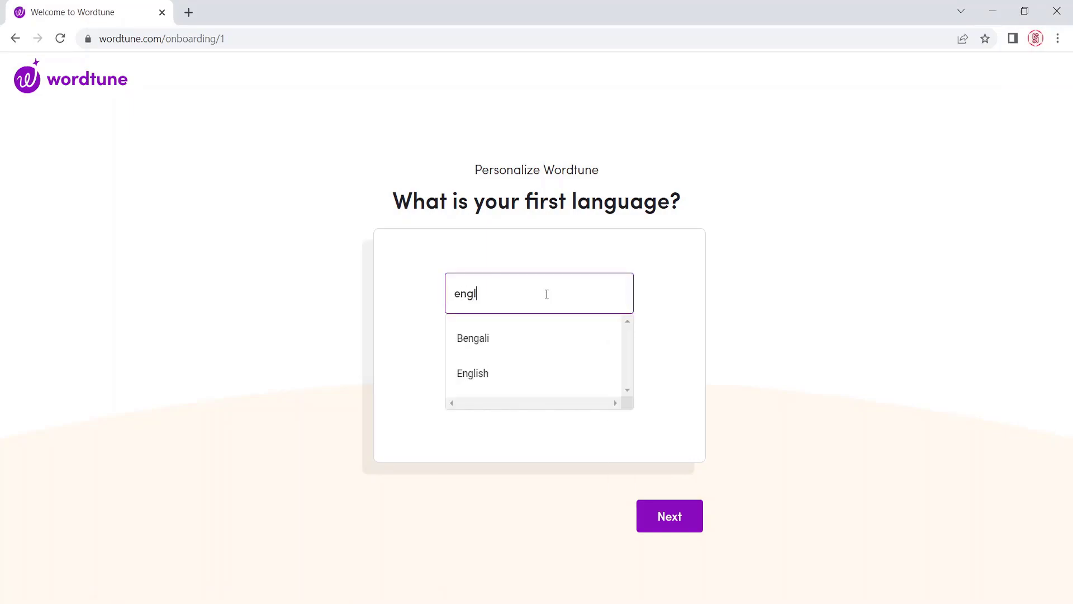
pyautogui.click(489, 342)
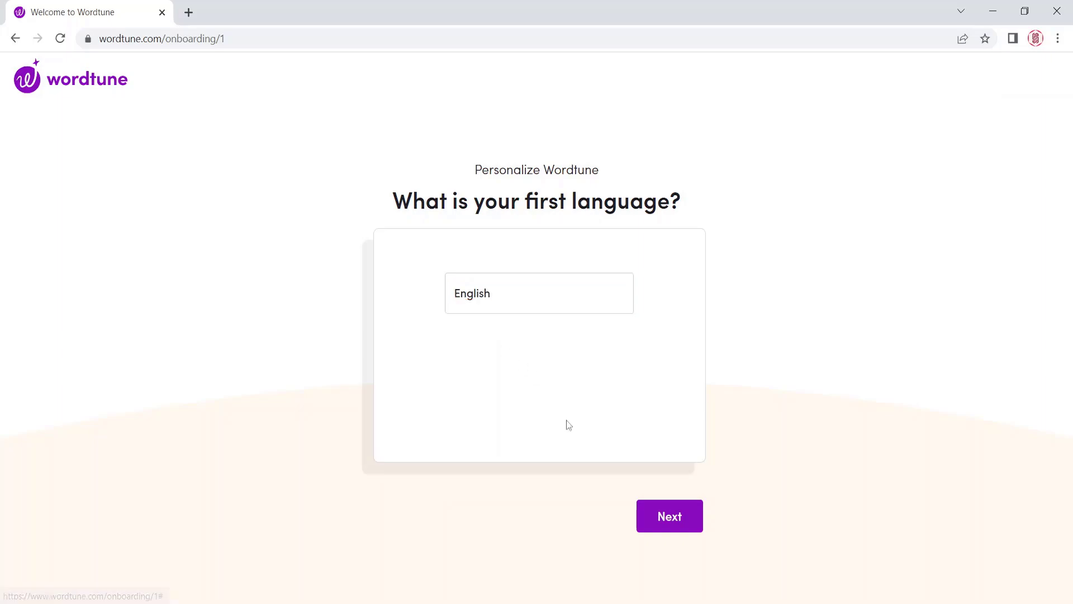
pyautogui.click(656, 514)
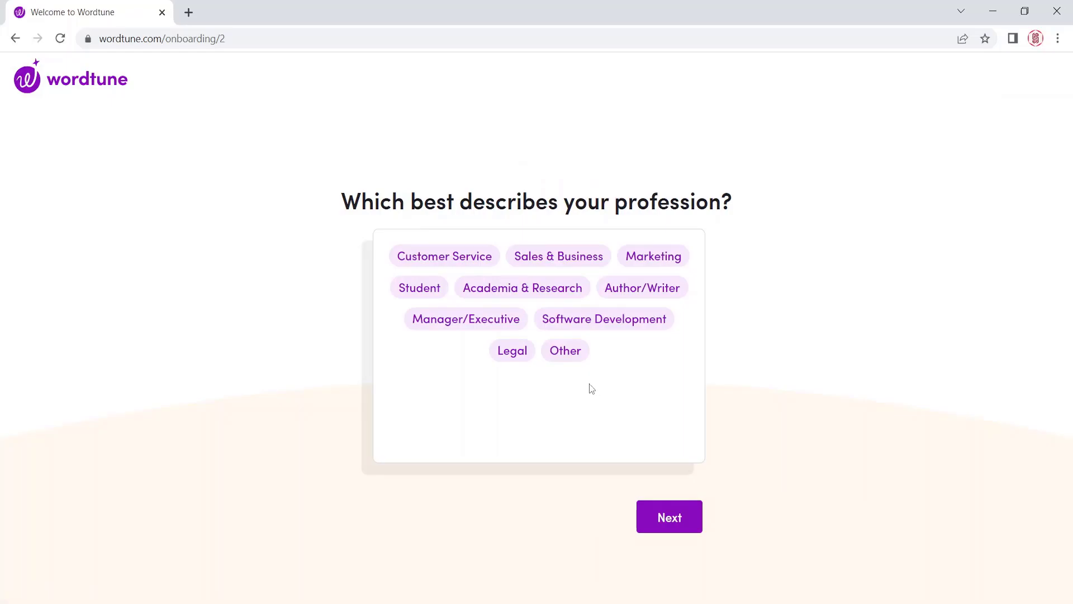
# - Pick Author/Writer as the profession after trying Customer Service, Manager/Executive and Software Development
pyautogui.click(447, 266)
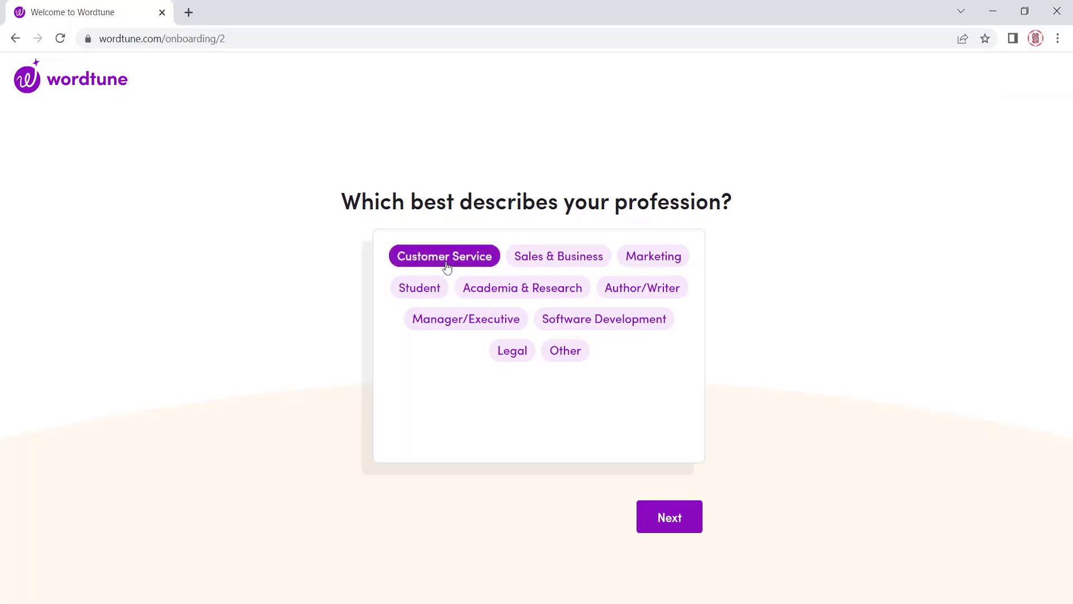
pyautogui.click(447, 332)
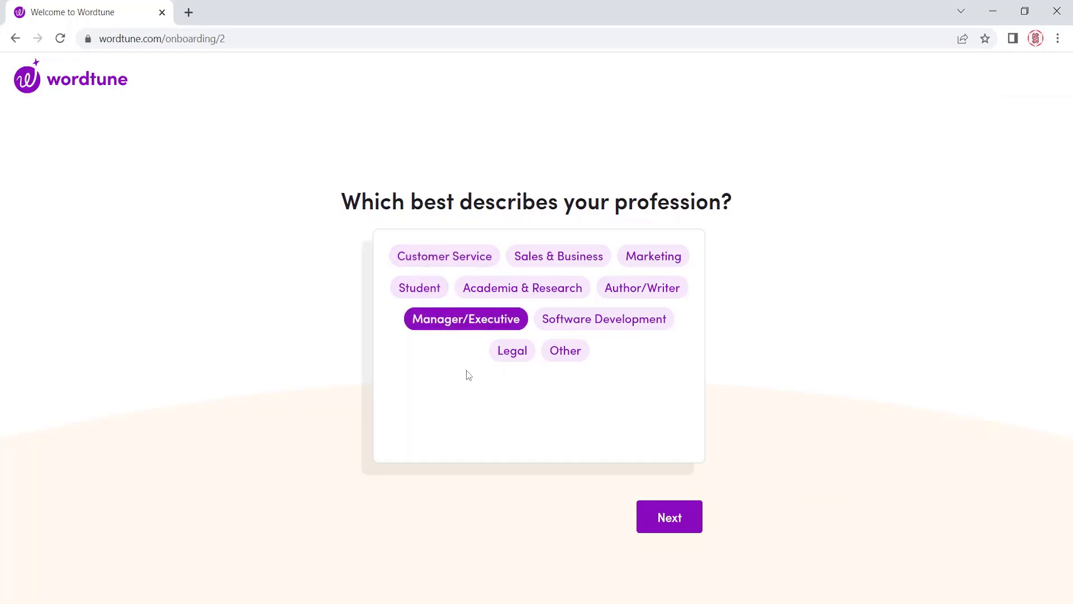
pyautogui.click(607, 331)
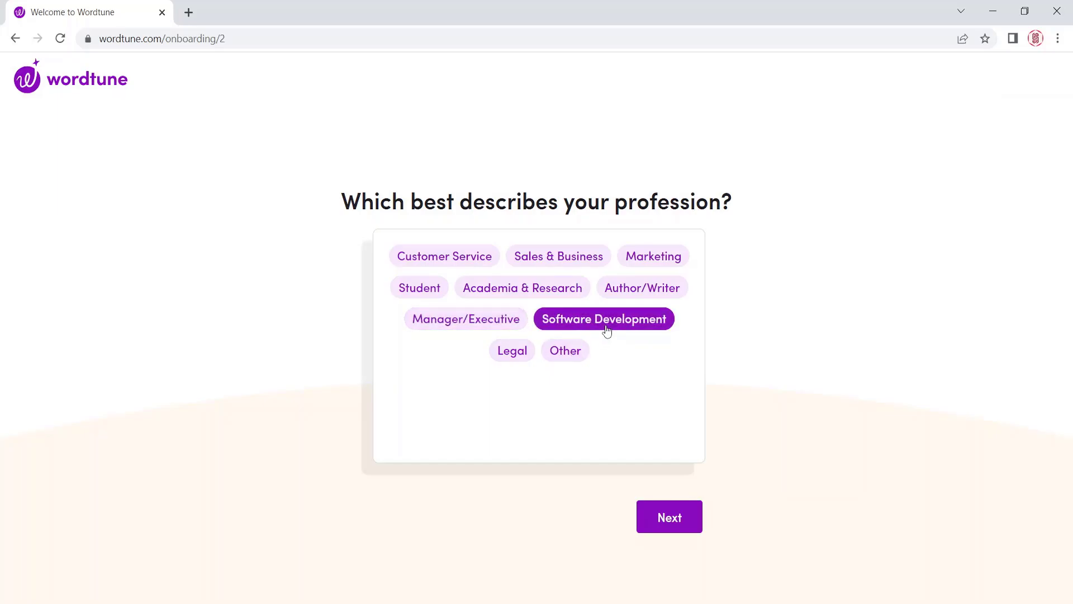
pyautogui.click(647, 297)
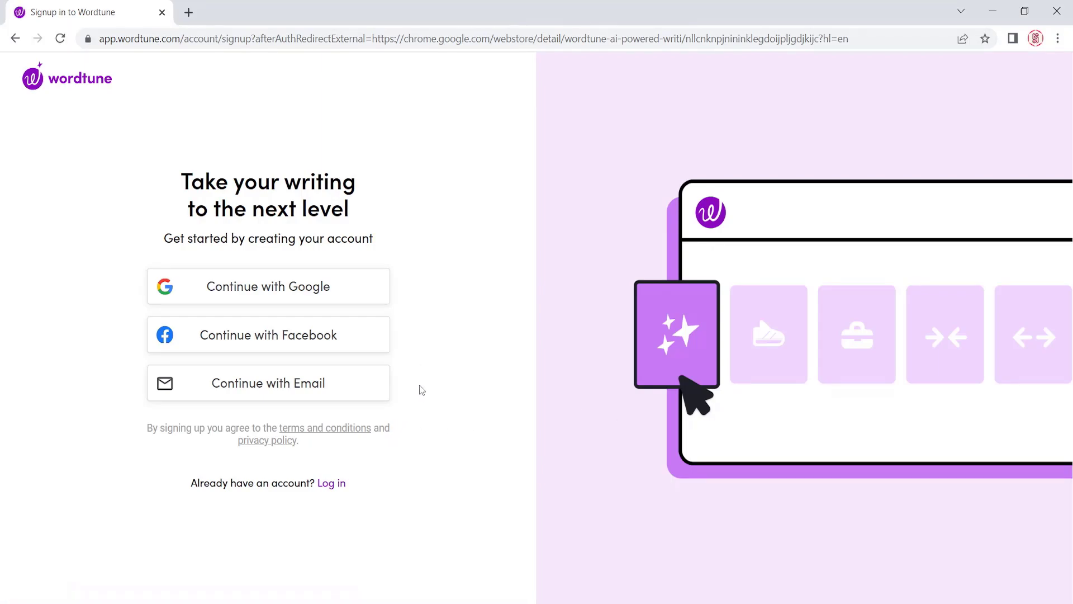
# - Sign up with Google, choosing the account and entering its password
pyautogui.click(358, 292)
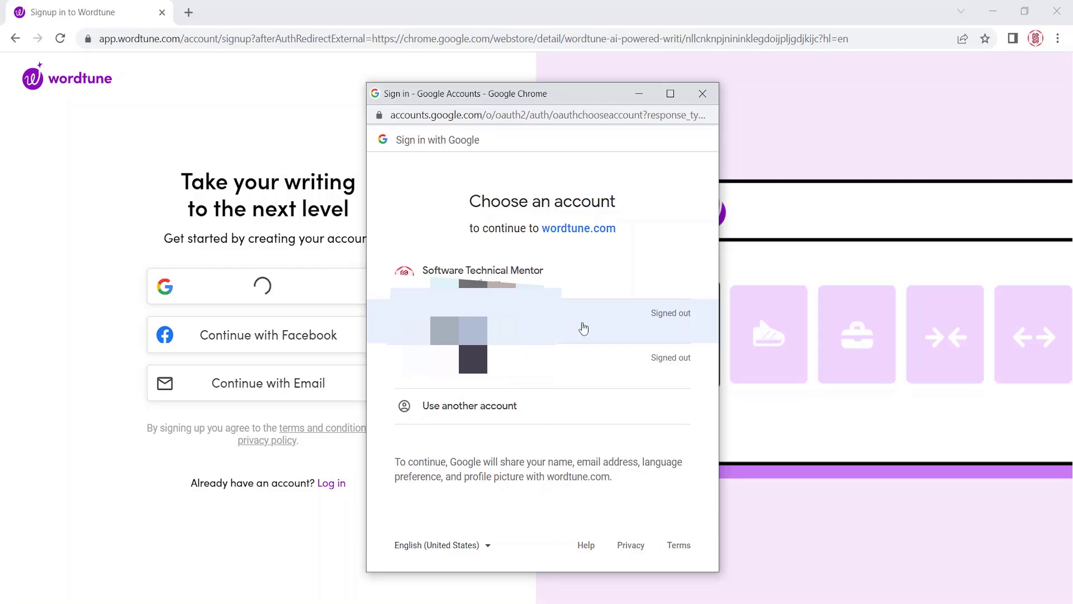
pyautogui.click(583, 328)
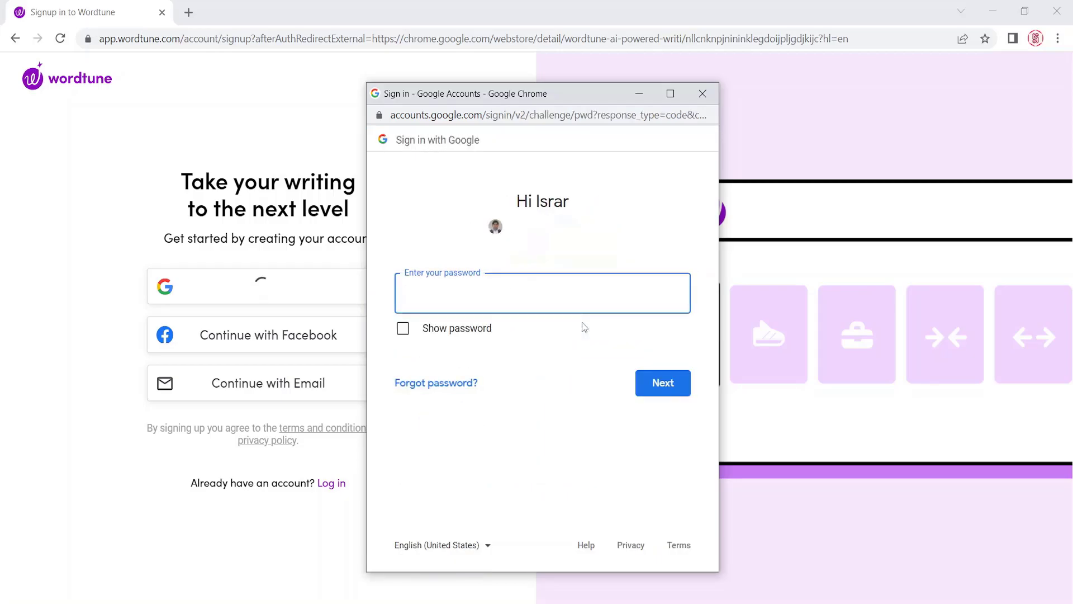
pyautogui.write('•••••••••••')
pyautogui.press('Return')
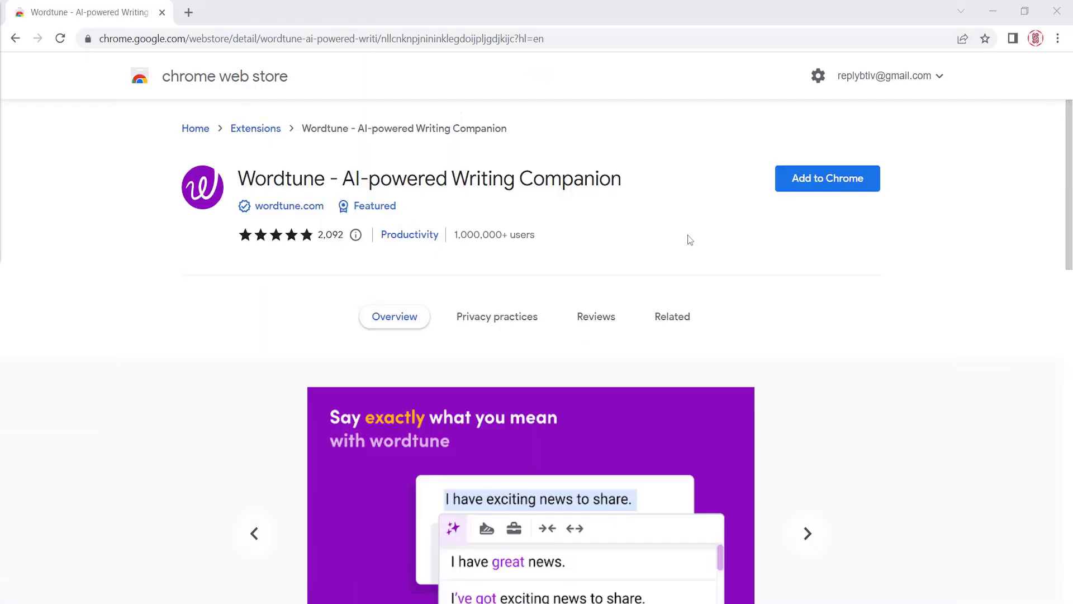
# - Add the Wordtune extension to Chrome and confirm the installation
pyautogui.click(800, 185)
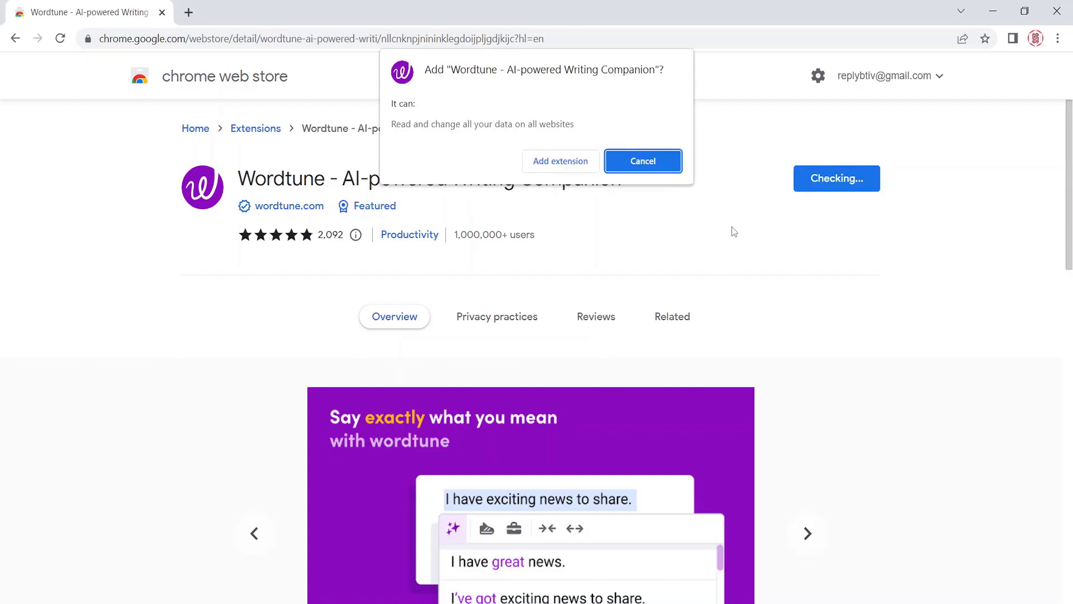
pyautogui.click(571, 165)
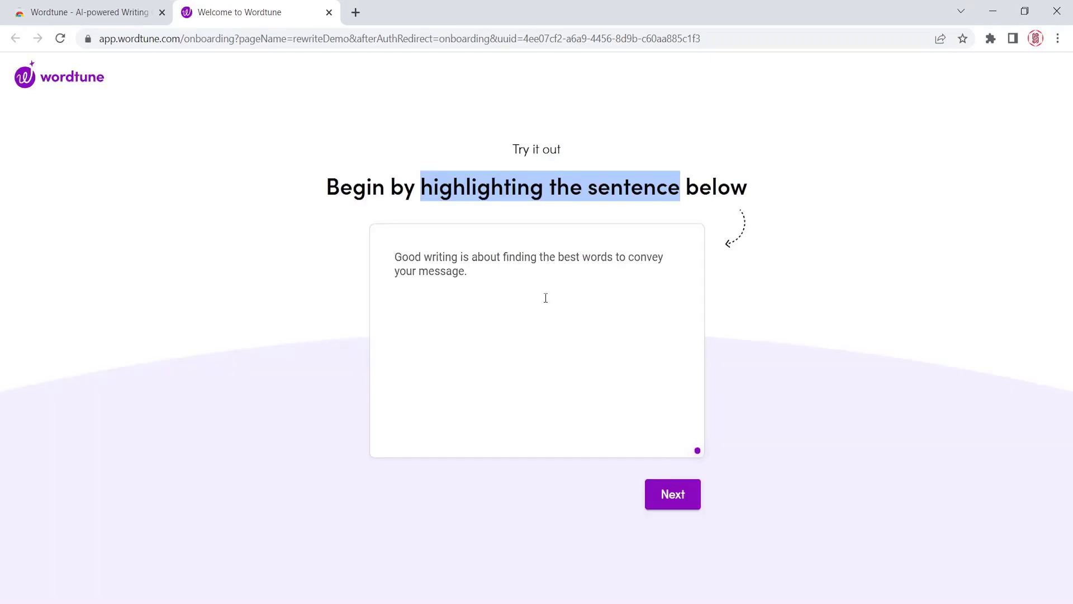
# - Skip past the rewrite demo and pinning steps, then stay on the free plan
pyautogui.click(669, 493)
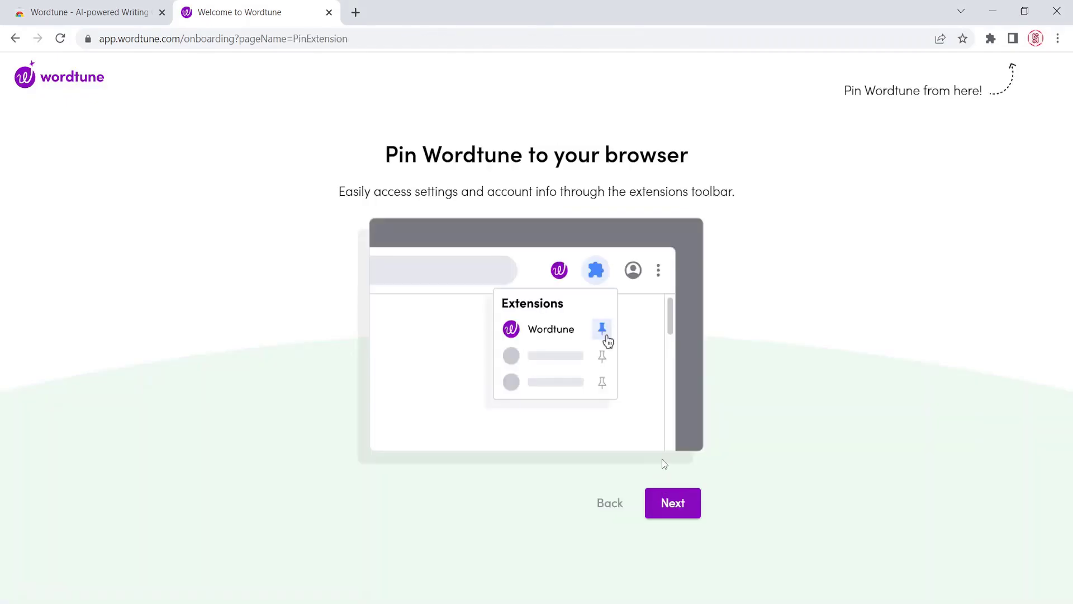
pyautogui.click(679, 509)
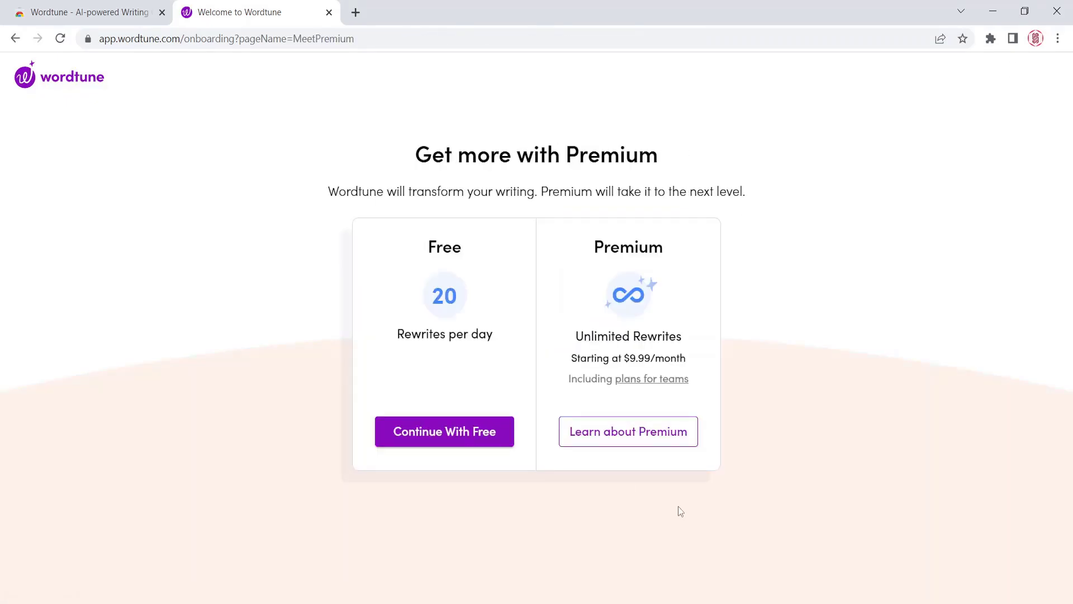
pyautogui.click(491, 443)
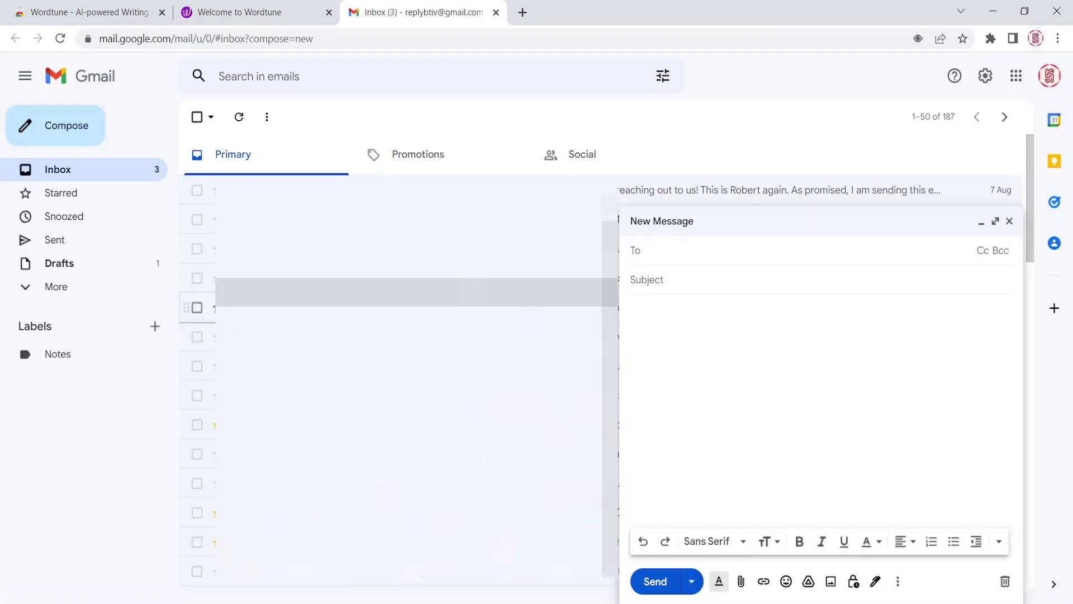
# - Write 'Hi,' and 'I want to hire you', rewording it to 'It would be great if you could work with me.'
pyautogui.click(699, 325)
pyautogui.write('Hi')
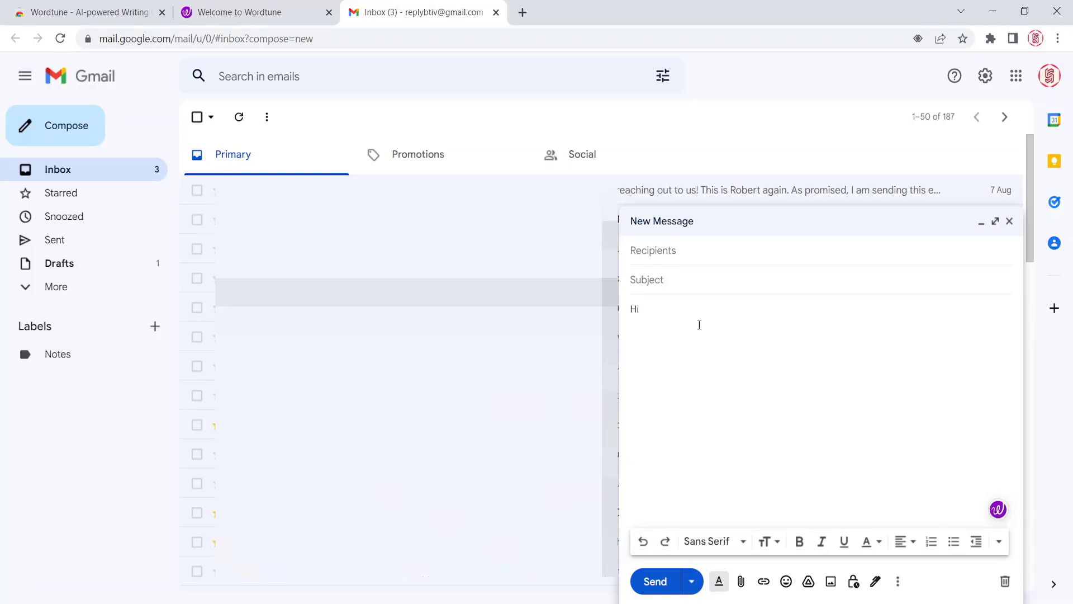
pyautogui.write(' =,')
pyautogui.press('BackSpace')
pyautogui.press('BackSpace')
pyautogui.press('BackSpace')
pyautogui.press('BackSpace')
pyautogui.write('I want to hire you')
pyautogui.click(999, 507)
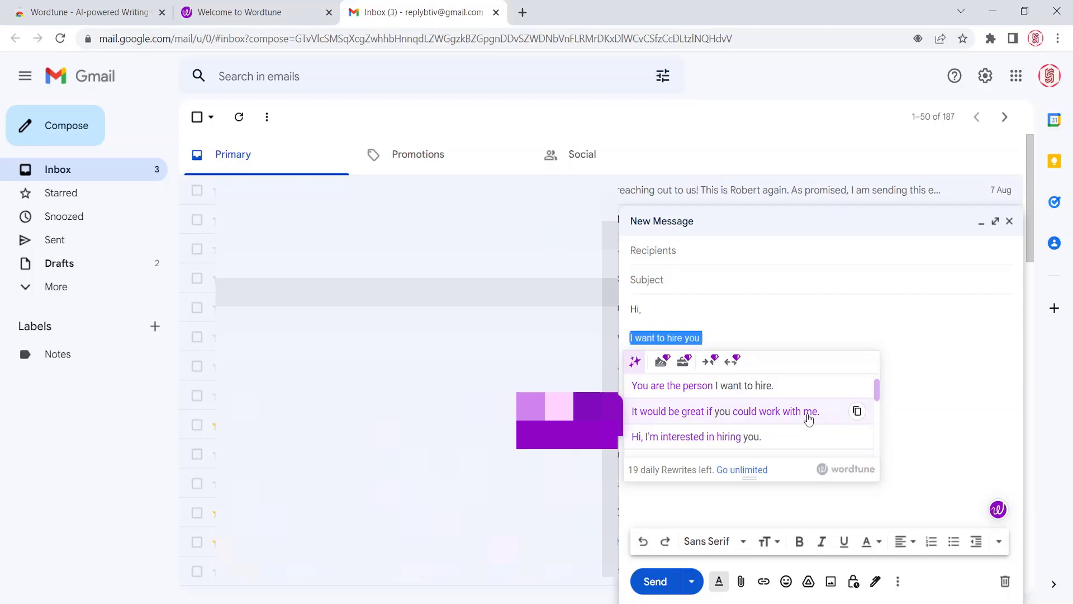
pyautogui.click(809, 414)
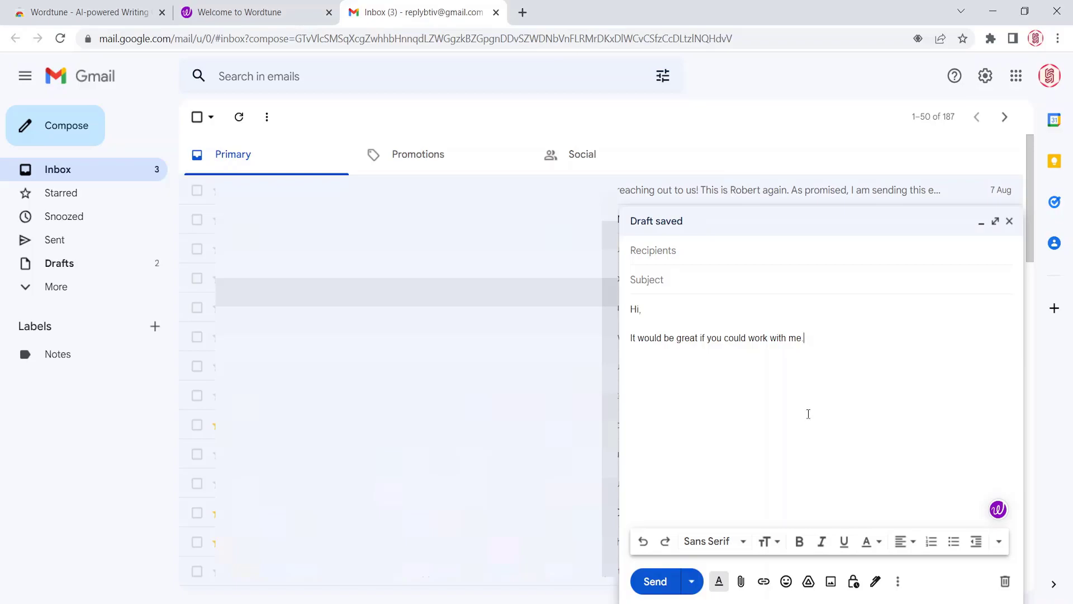
# - Append 'so meet with me' and apply Wordtune's third rewrite of the combined sentence
pyautogui.write('so meet with me.')
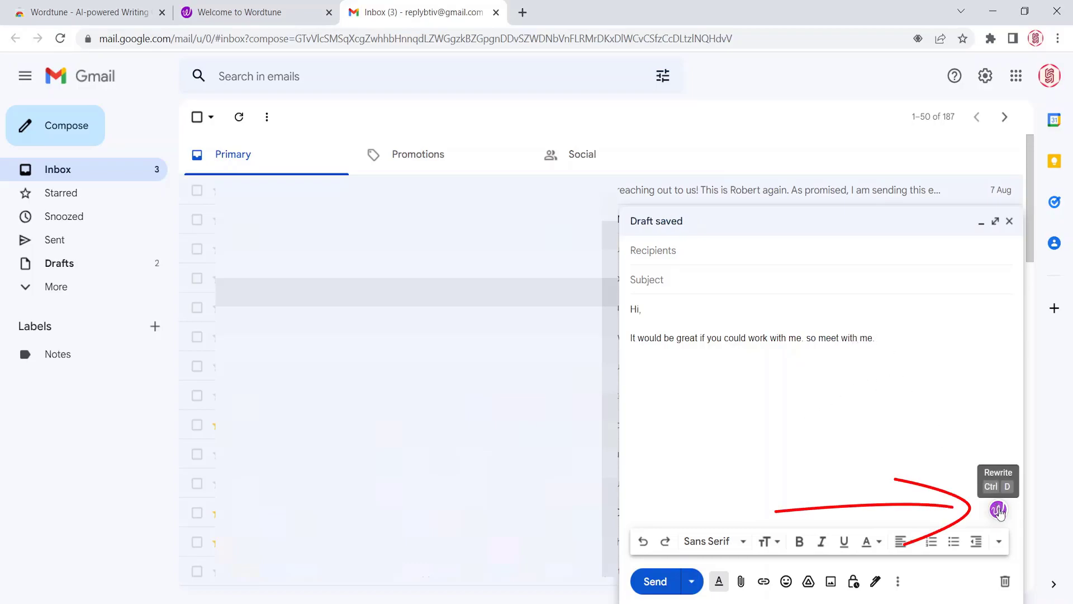
pyautogui.click(999, 510)
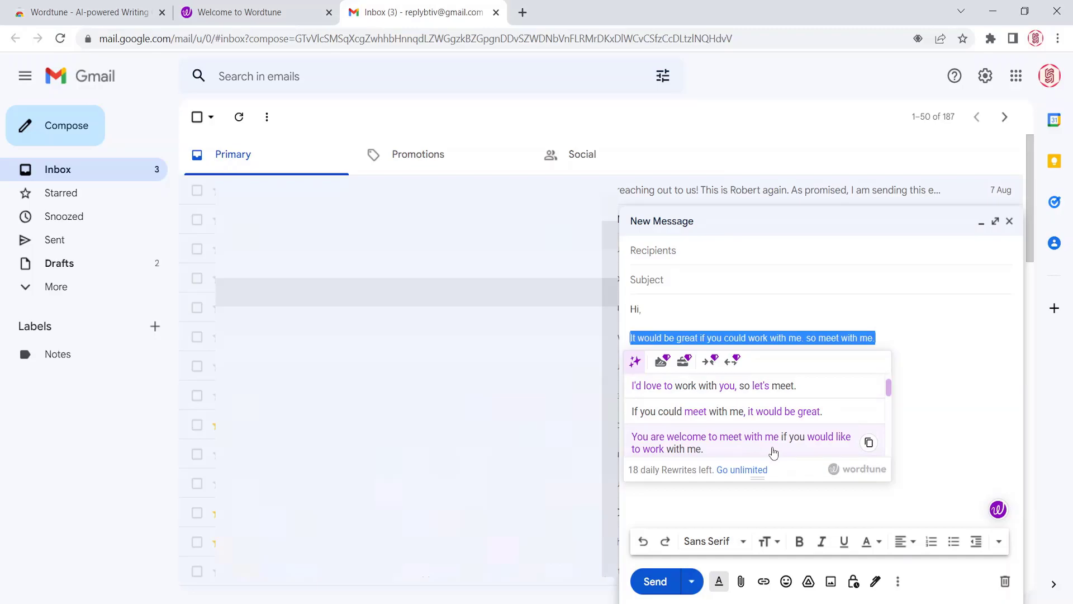
pyautogui.click(774, 452)
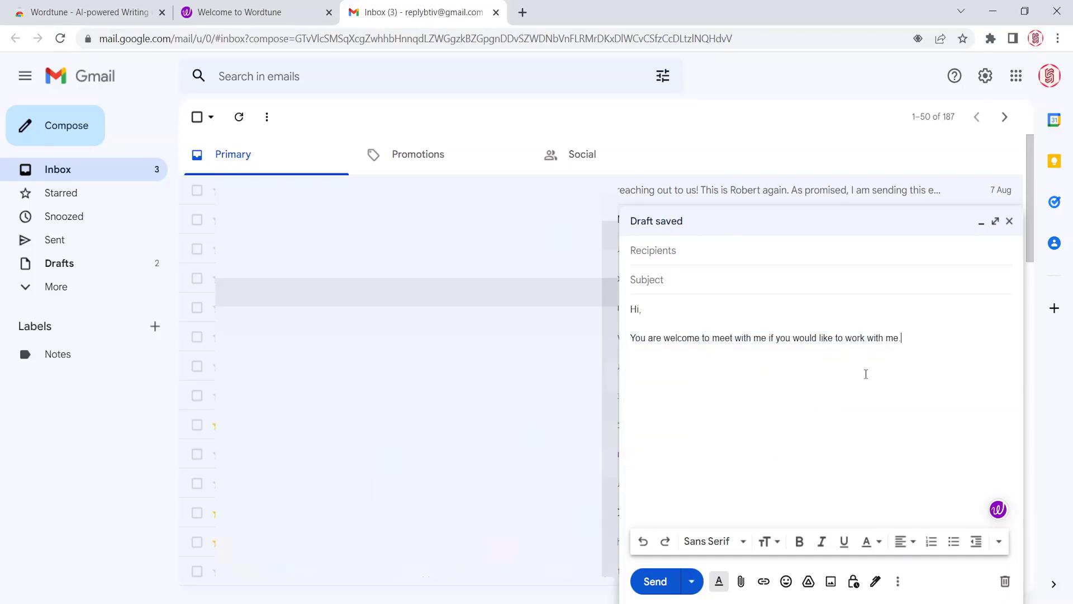
# - Add 'I have free time at 2 pm.' and reword it to 'At 2 pm, I will be free.'
pyautogui.write('I have free time at 2 pm')
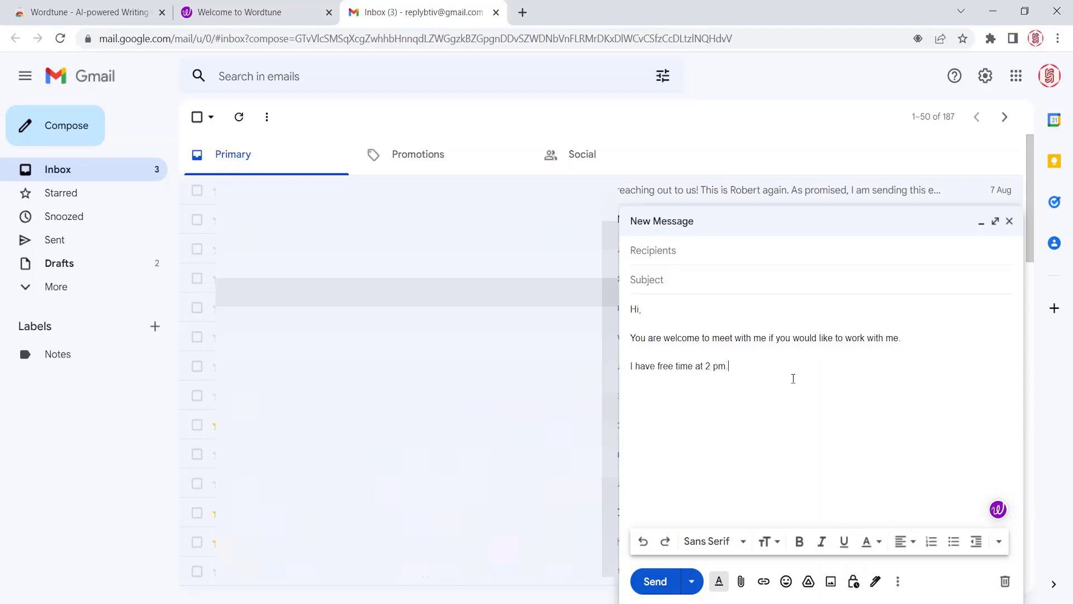
pyautogui.write('.')
pyautogui.moveTo(731, 367); pyautogui.dragTo(628, 371)
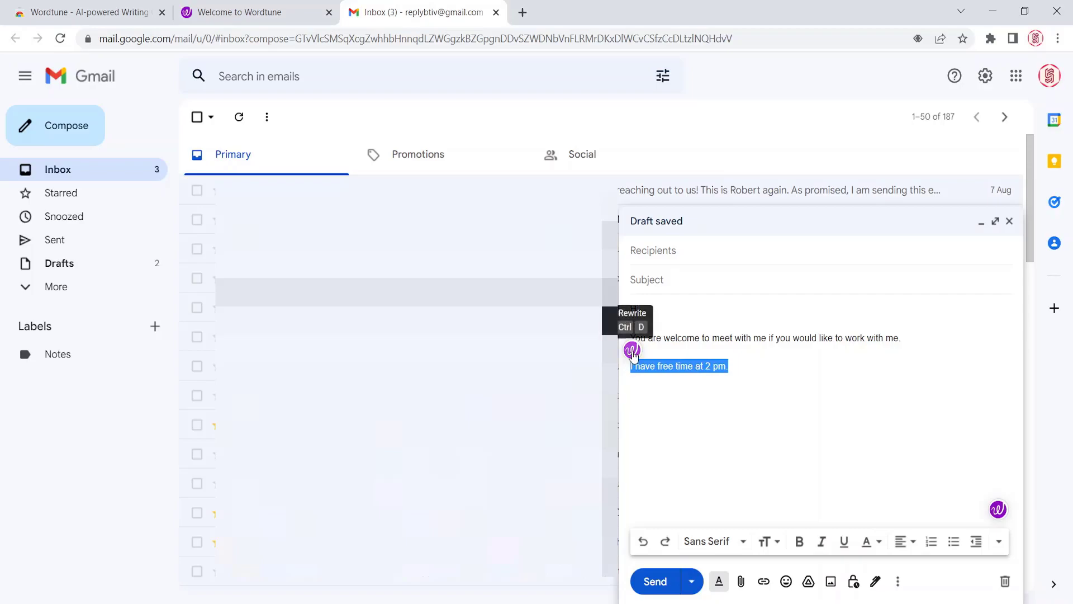
pyautogui.click(633, 352)
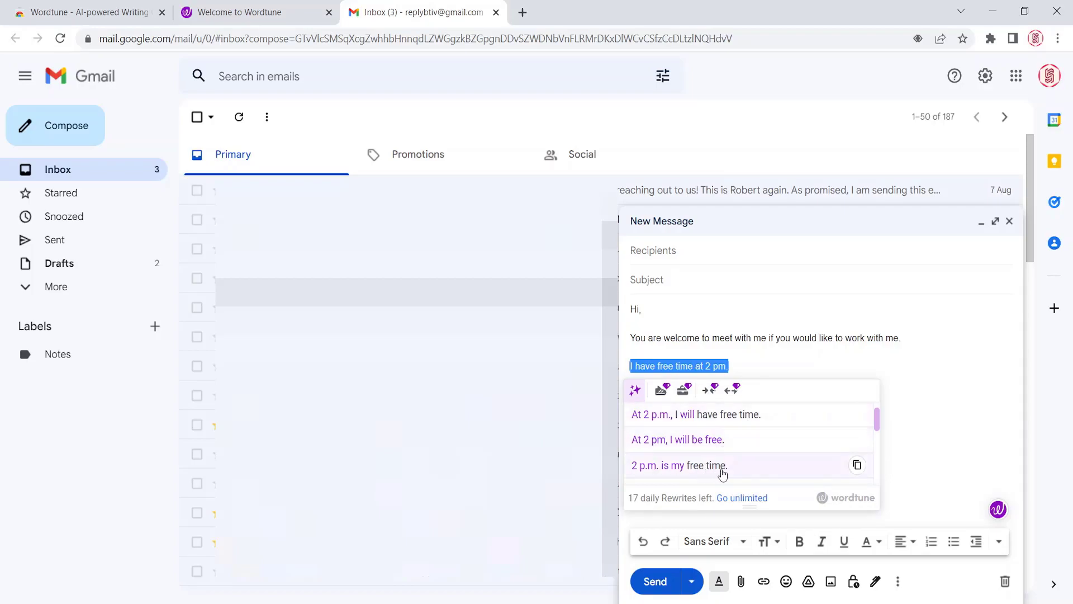
pyautogui.click(714, 445)
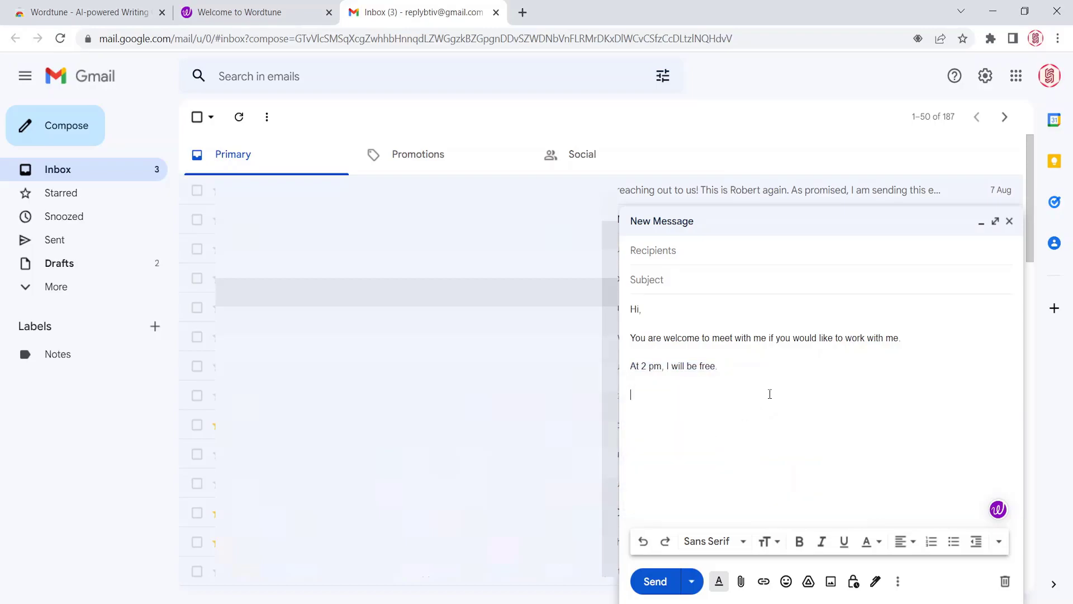
# - Add a 'Regards,' / 'Thanks' sign-off, reworded to 'My best regards,' and 'Greetings and thanks'
pyautogui.write('Regards,')
pyautogui.press('Return')
pyautogui.press('Return')
pyautogui.write('Thank')
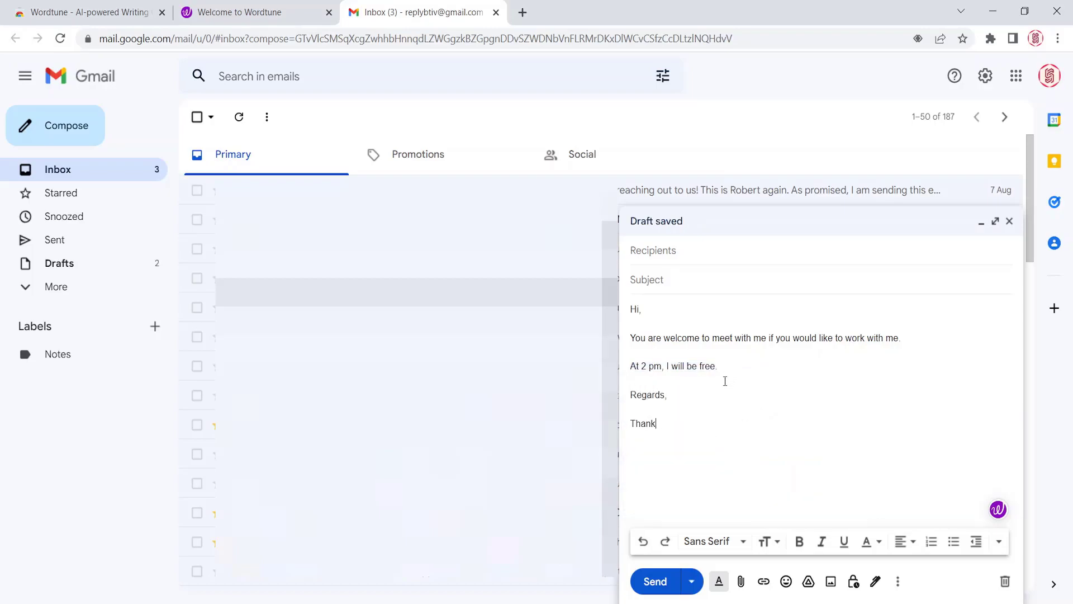
pyautogui.write('s')
pyautogui.moveTo(658, 423); pyautogui.dragTo(630, 393)
pyautogui.click(631, 378)
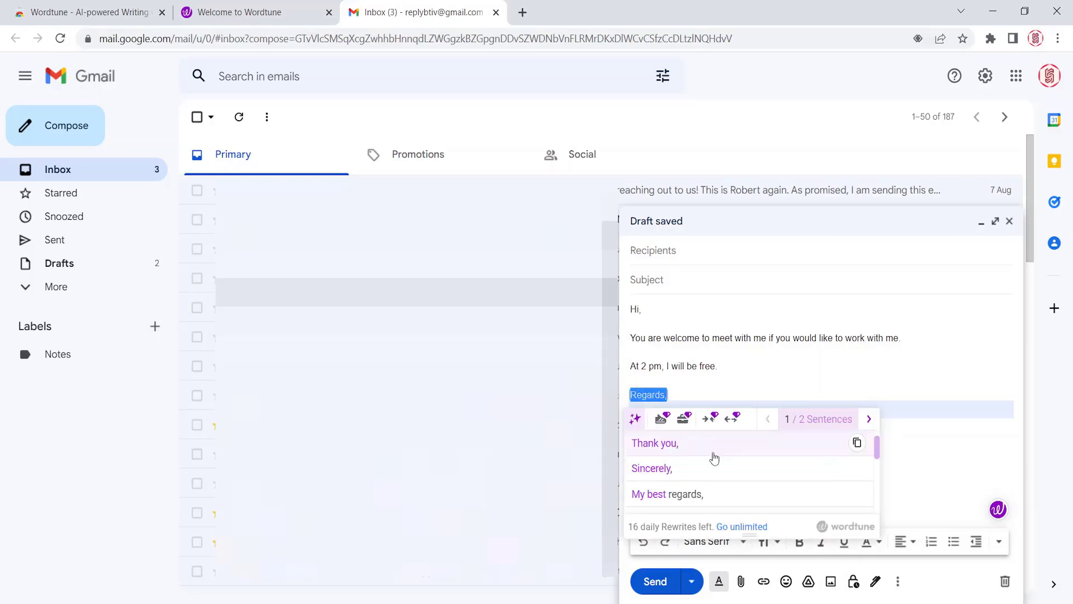
pyautogui.click(688, 499)
pyautogui.click(672, 494)
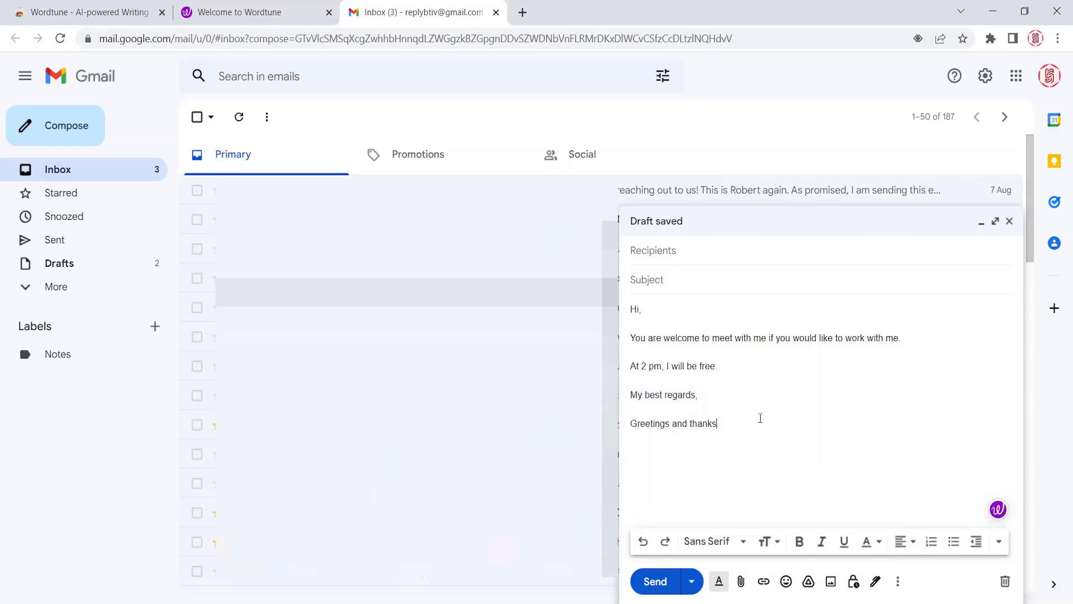